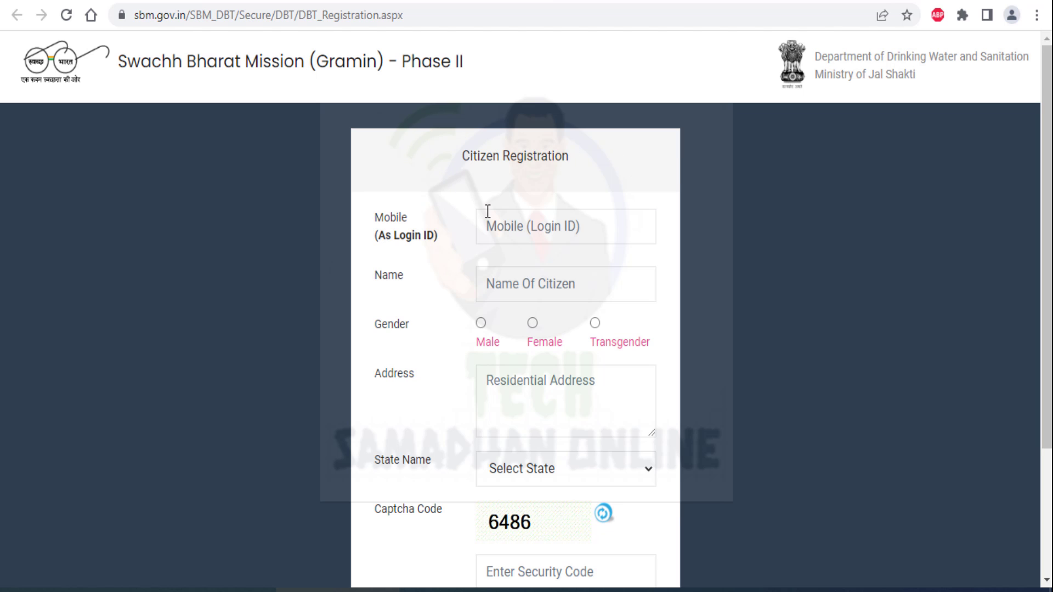
Examine the fields of the Citizen Registration form and the address and fields of the citizen sign-in page
{"action": "scroll", "coordinate": [783, 297], "scroll_direction": "down", "scroll_amount": 2}
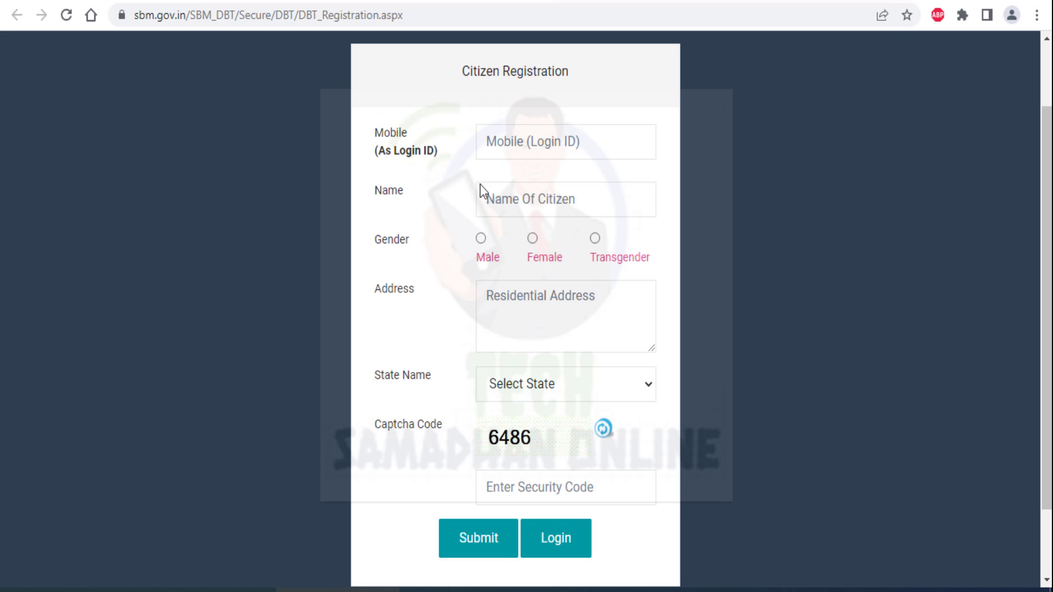
{"action": "scroll", "coordinate": [541, 200], "scroll_direction": "up", "scroll_amount": 2}
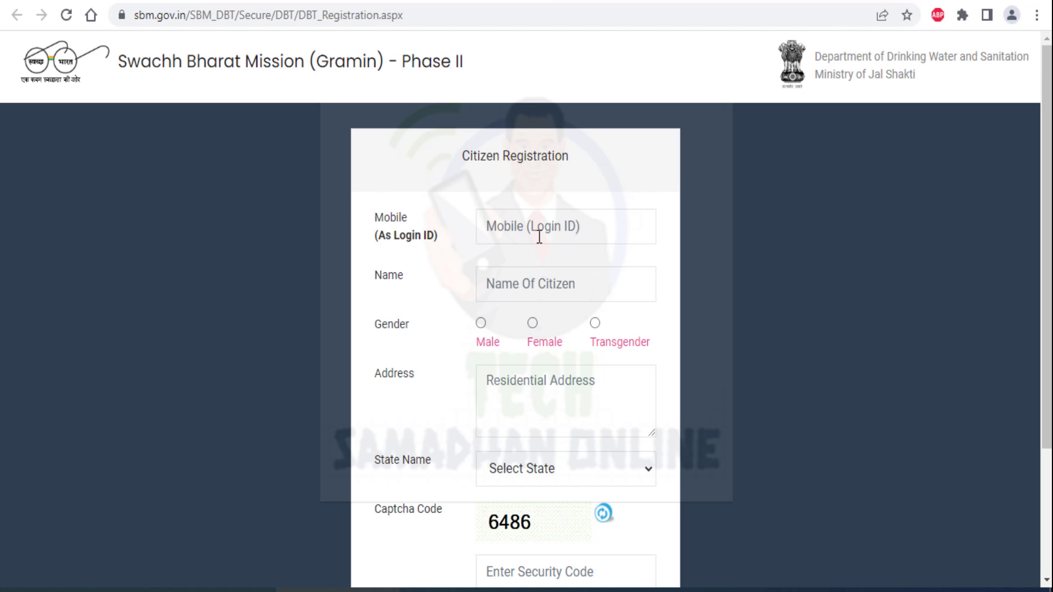
{"action": "scroll", "coordinate": [530, 237], "scroll_direction": "down", "scroll_amount": 2}
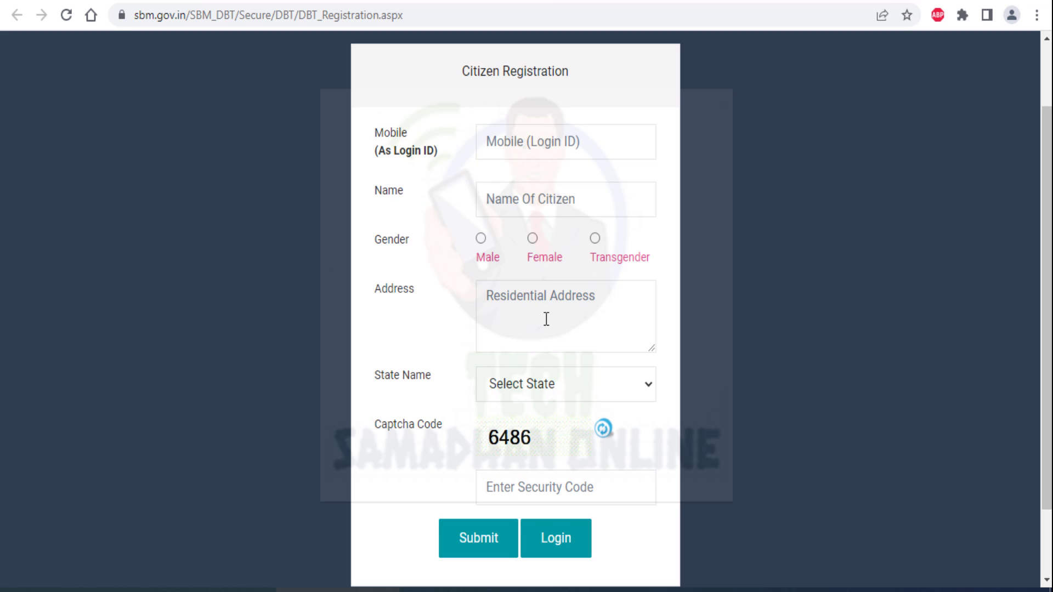
{"action": "scroll", "coordinate": [559, 299], "scroll_direction": "up", "scroll_amount": 2}
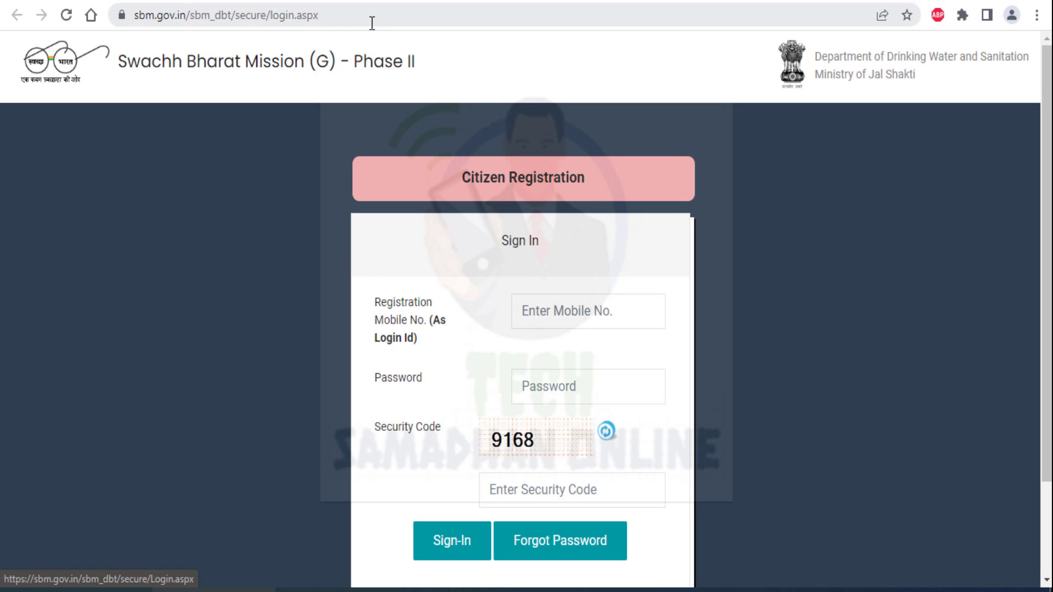
{"action": "left_click_drag", "start_coordinate": [372, 23], "coordinate": [131, 19]}
{"action": "left_click", "coordinate": [230, 150]}
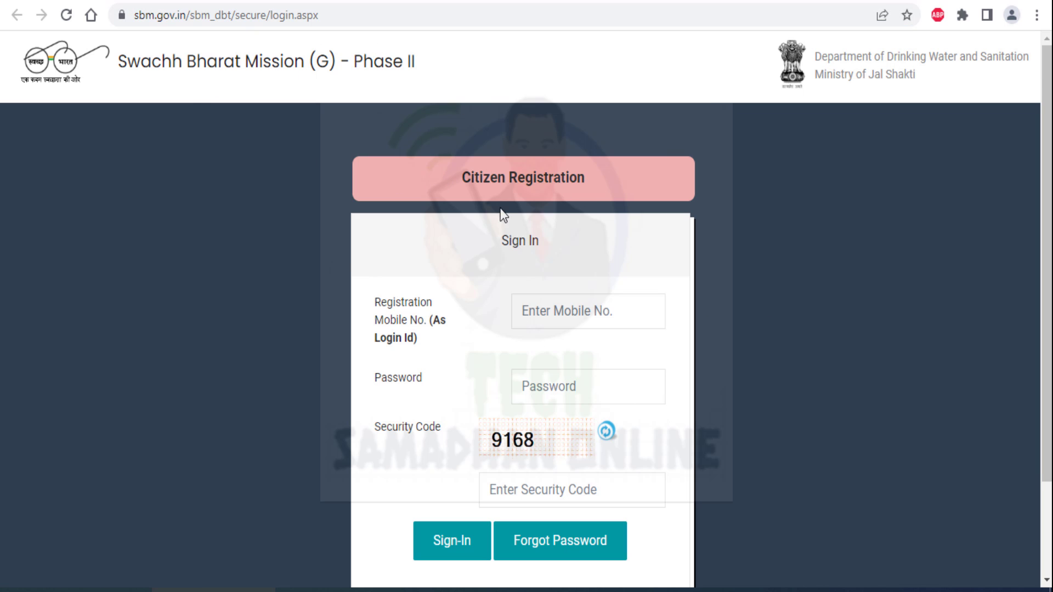
{"action": "scroll", "coordinate": [614, 257], "scroll_direction": "down", "scroll_amount": 2}
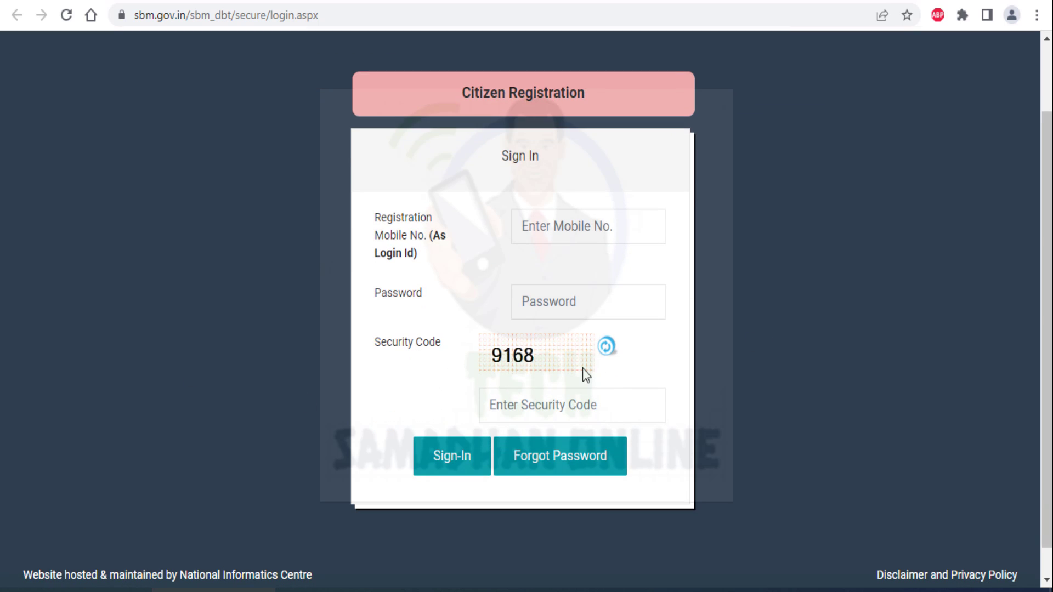
{"action": "scroll", "coordinate": [582, 367], "scroll_direction": "up", "scroll_amount": 2}
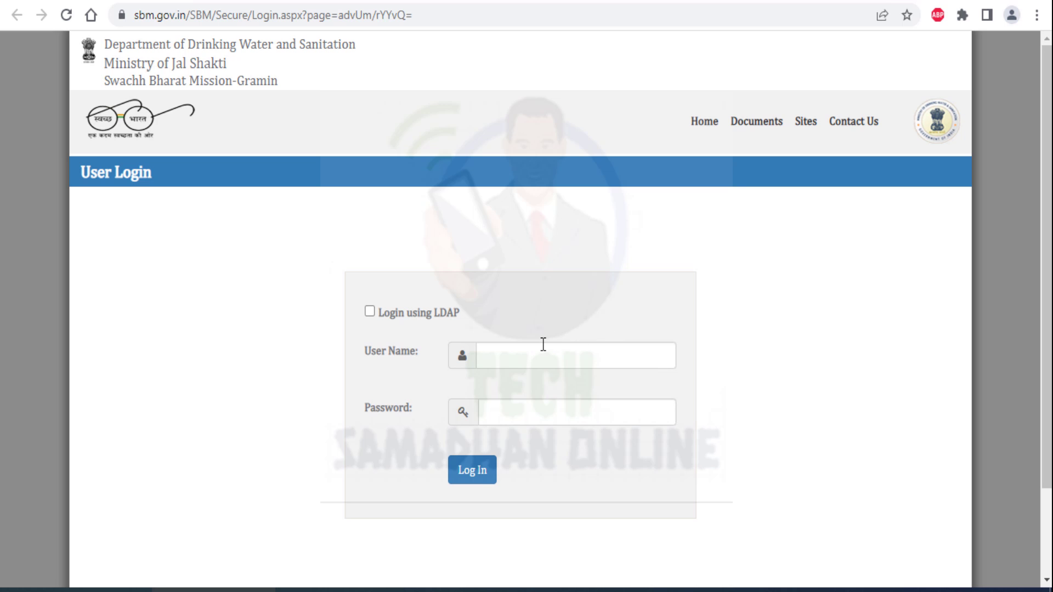
Try to log in on the Swachh Bharat Mission-Gramin User Login page with the account's user name and password
{"action": "left_click", "coordinate": [542, 346]}
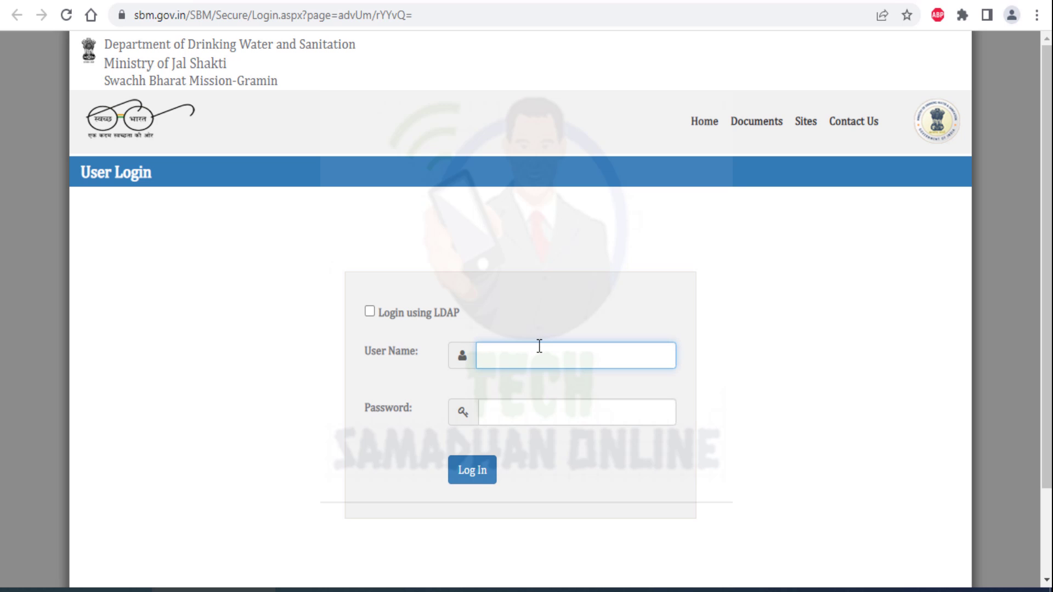
{"action": "type", "text": "873"}
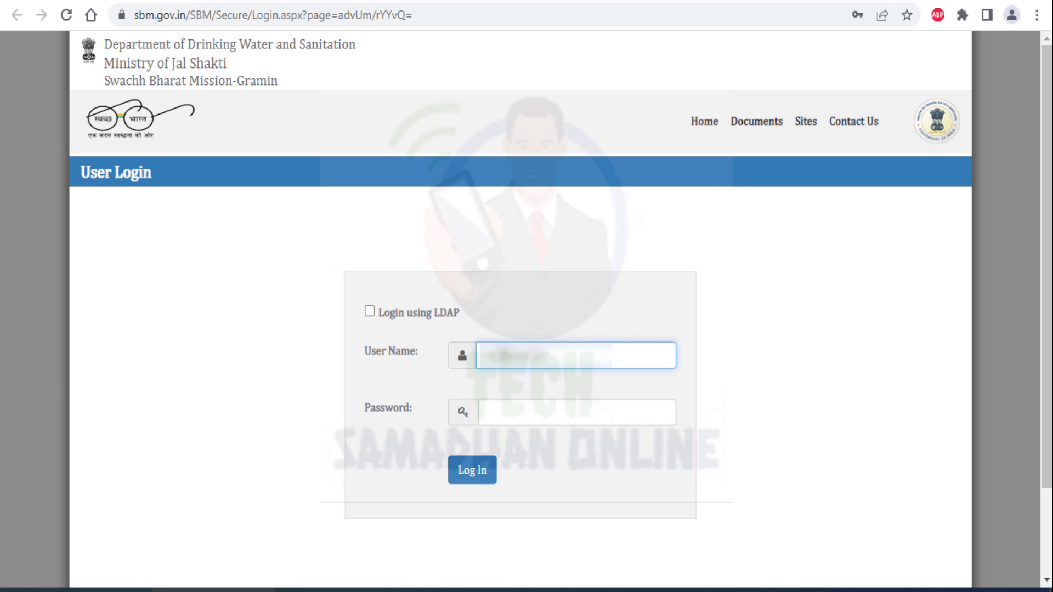
{"action": "left_click", "coordinate": [502, 406]}
{"action": "type", "text": "••"}
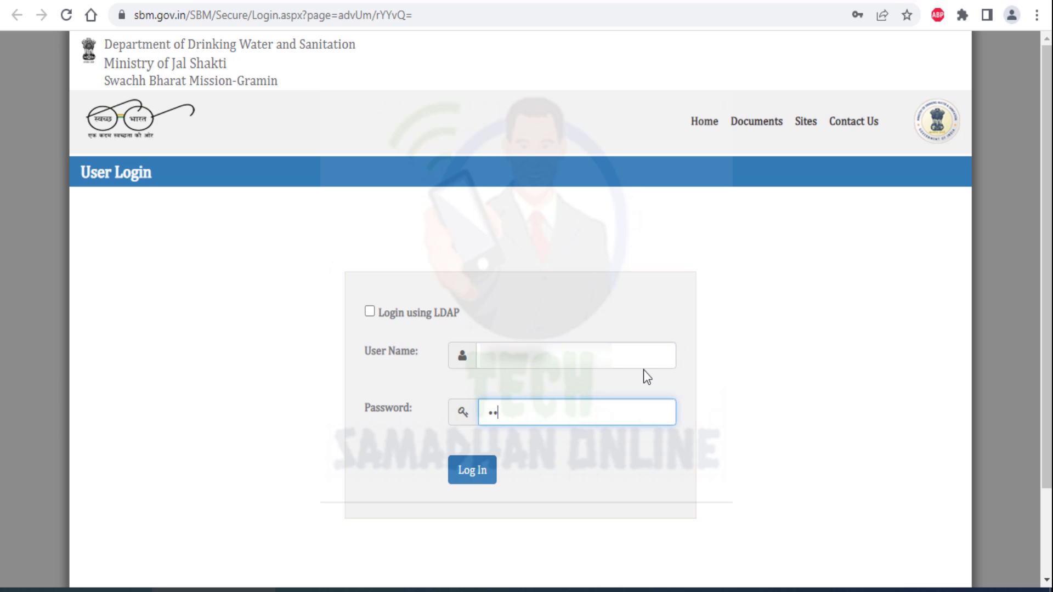
{"action": "type", "text": "••••••"}
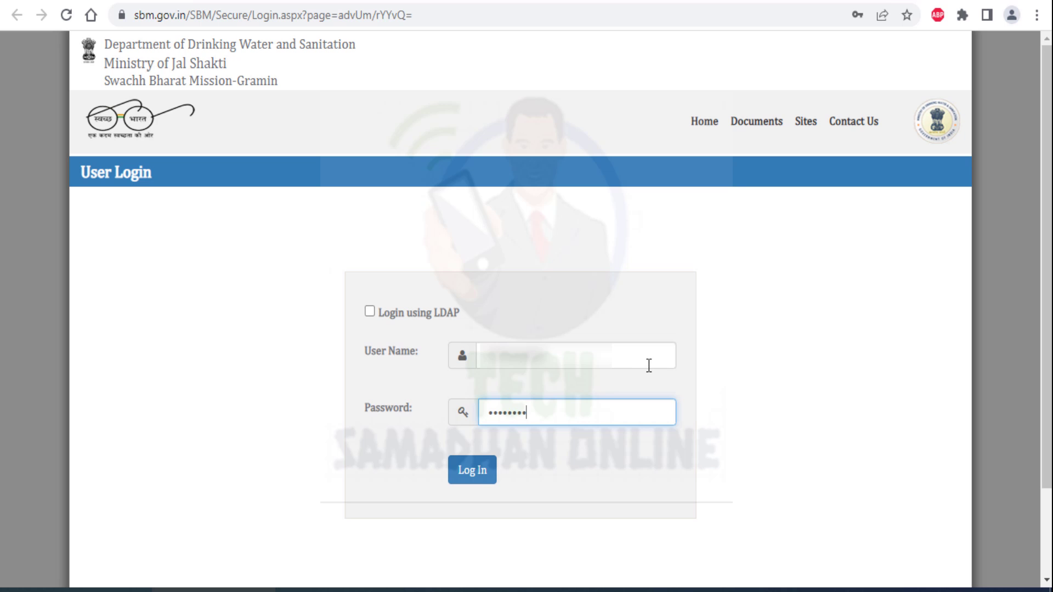
{"action": "left_click", "coordinate": [471, 474]}
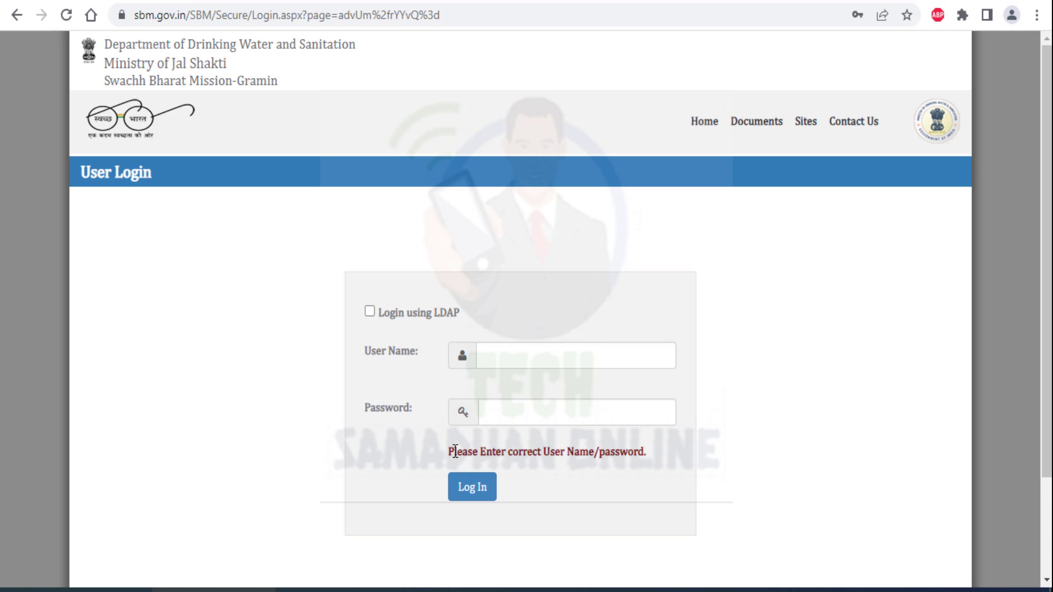
{"action": "left_click_drag", "start_coordinate": [449, 451], "coordinate": [654, 461]}
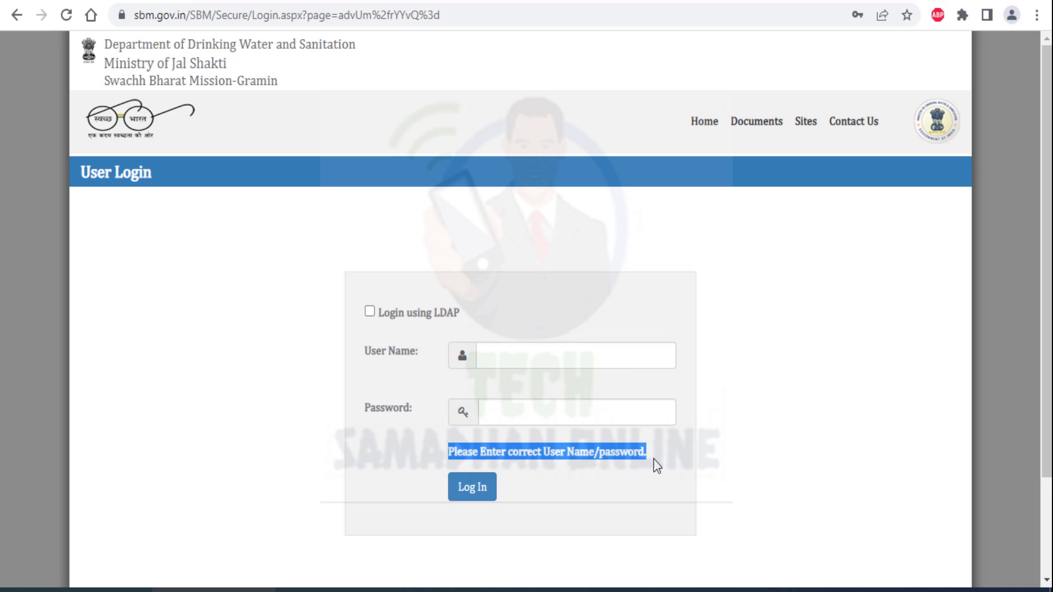
{"action": "left_click", "coordinate": [640, 459]}
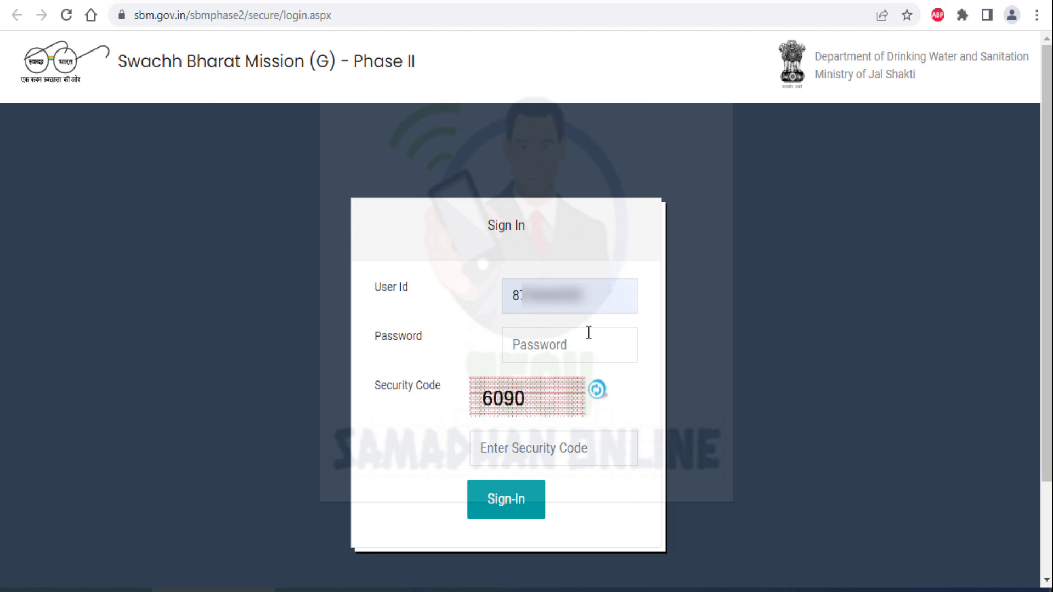
Try to sign in on the sbmphase2 login page with the prefilled user ID, the account password and the security code
{"action": "left_click", "coordinate": [553, 341]}
{"action": "type", "text": "****"}
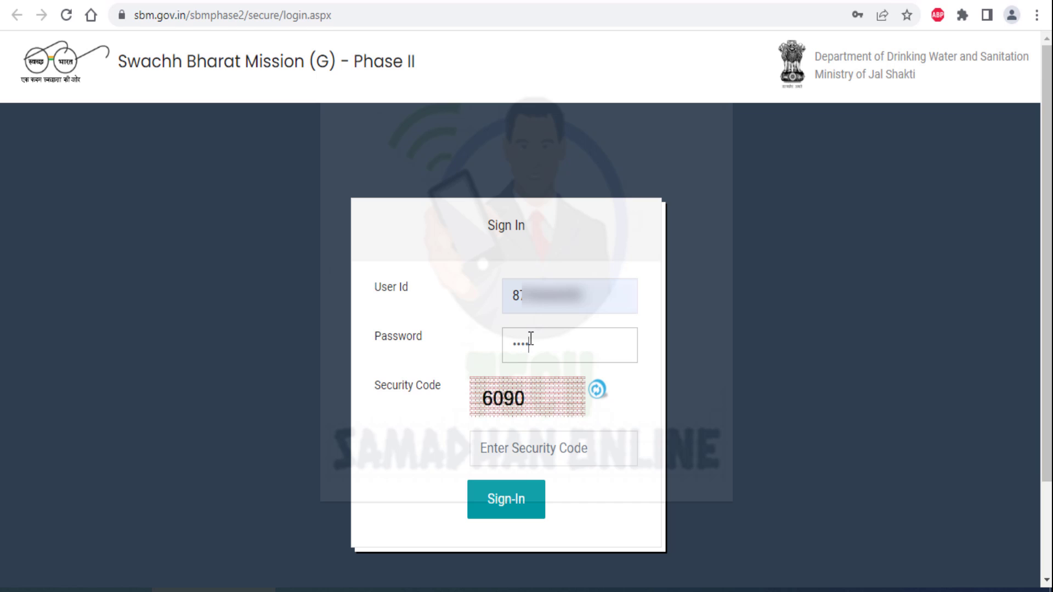
{"action": "type", "text": "*****"}
{"action": "left_click", "coordinate": [545, 444]}
{"action": "type", "text": "6090"}
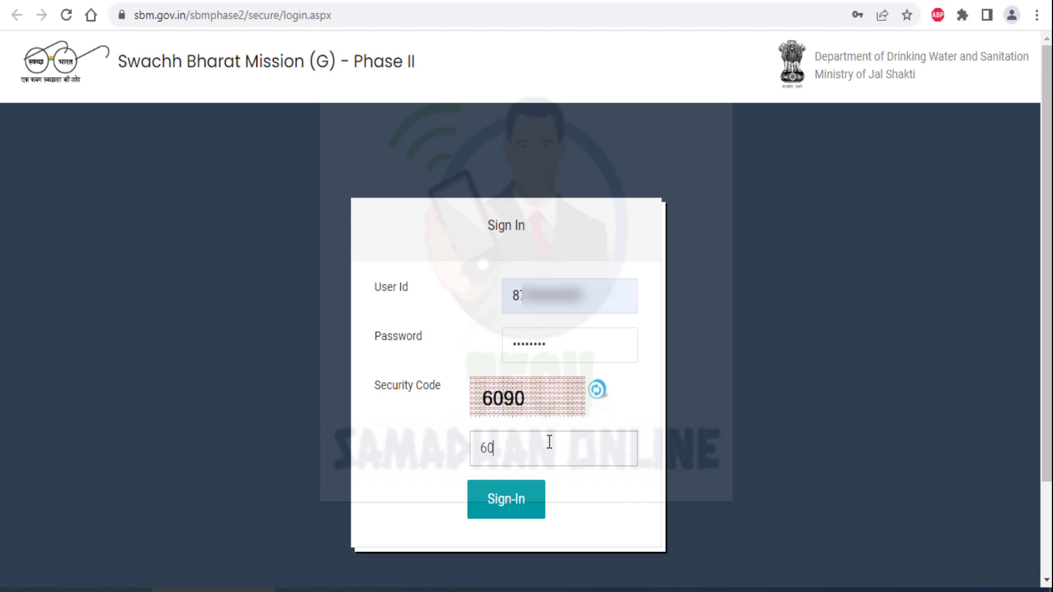
{"action": "left_click", "coordinate": [505, 499]}
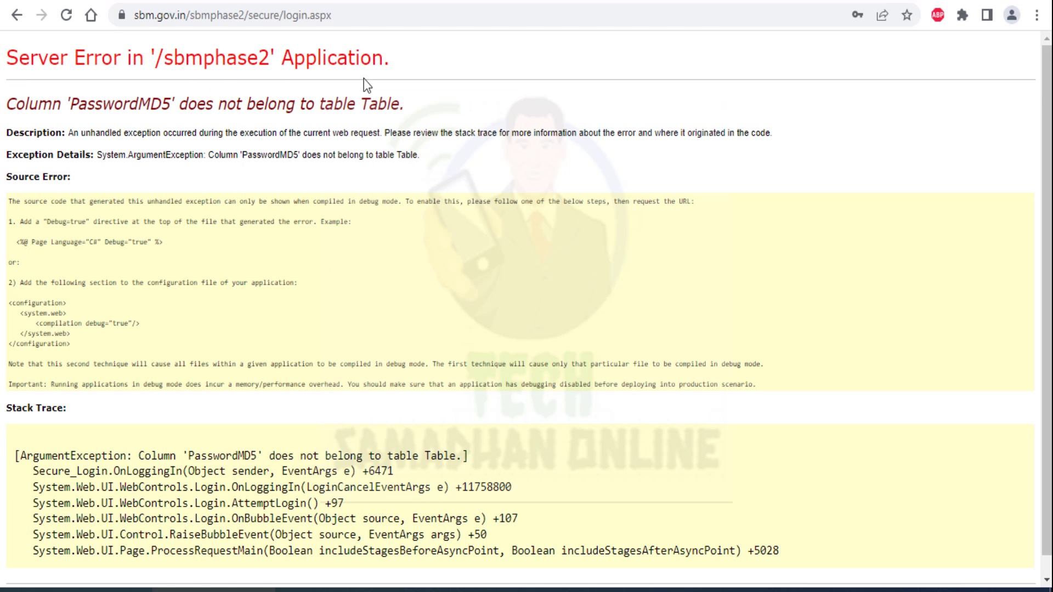
{"action": "scroll", "coordinate": [230, 264], "scroll_direction": "down", "scroll_amount": 1}
{"action": "scroll", "coordinate": [253, 285], "scroll_direction": "up", "scroll_amount": 1}
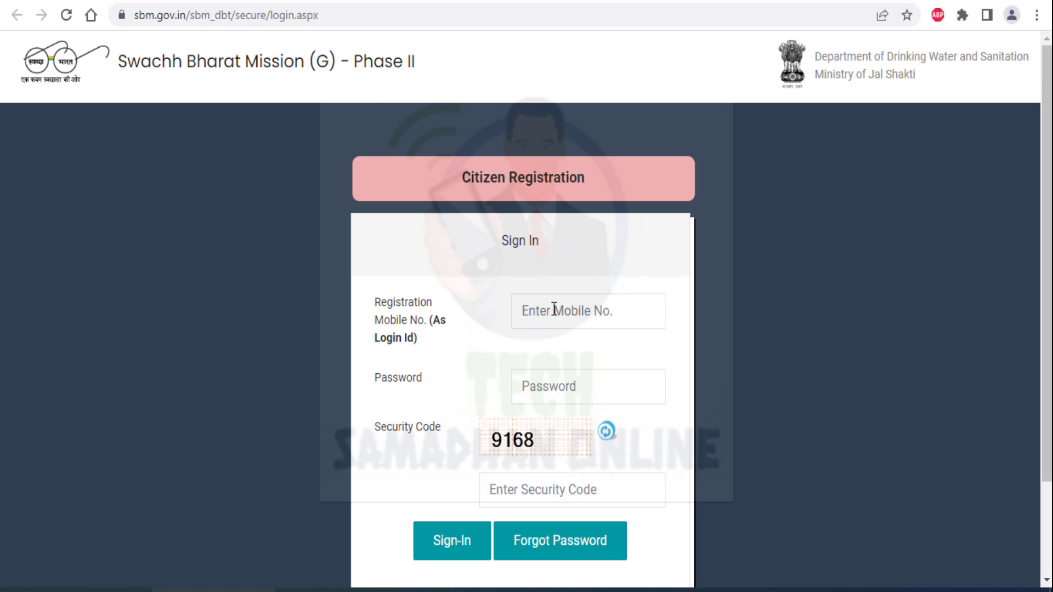
Sign in on the sbm_dbt citizen login page with the registered mobile number, account password and displayed security code
{"action": "scroll", "coordinate": [475, 321], "scroll_direction": "down", "scroll_amount": 2}
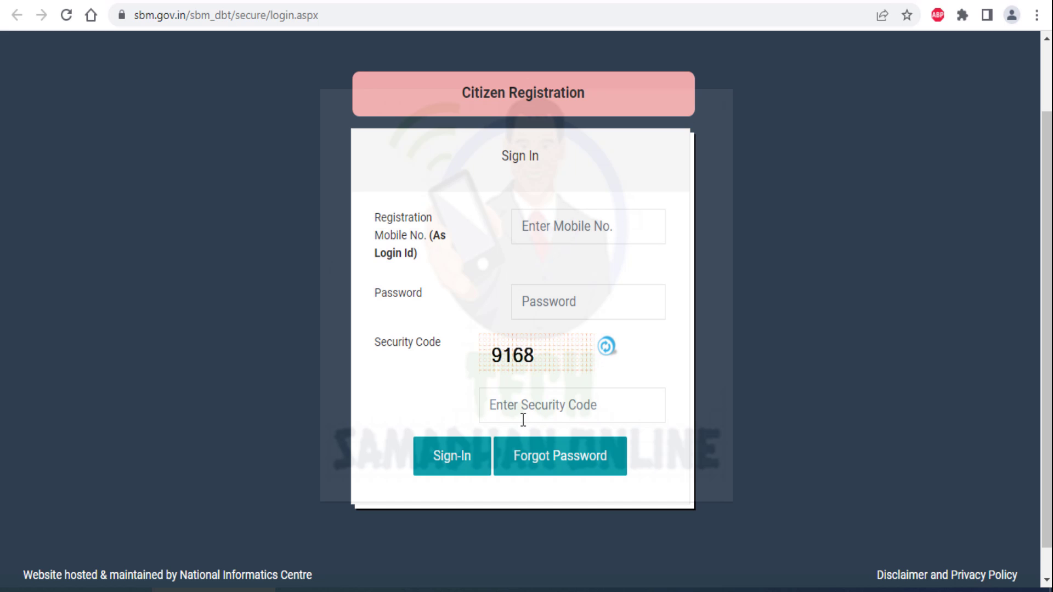
{"action": "left_click", "coordinate": [564, 222]}
{"action": "key", "text": "Tab"}
{"action": "type", "text": "••"}
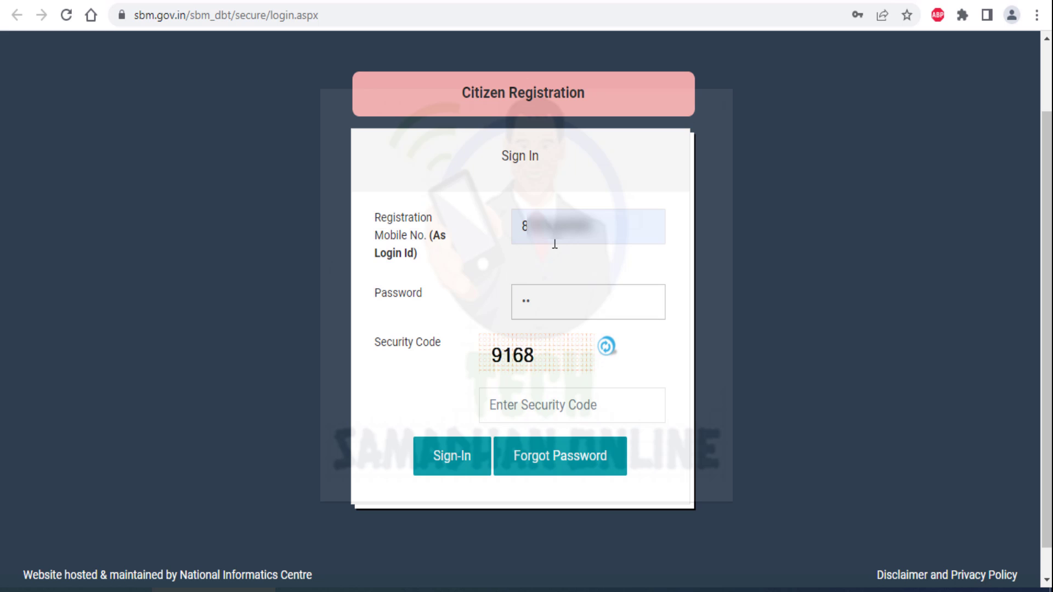
{"action": "type", "text": "••••••"}
{"action": "left_click", "coordinate": [524, 405]}
{"action": "type", "text": "91"}
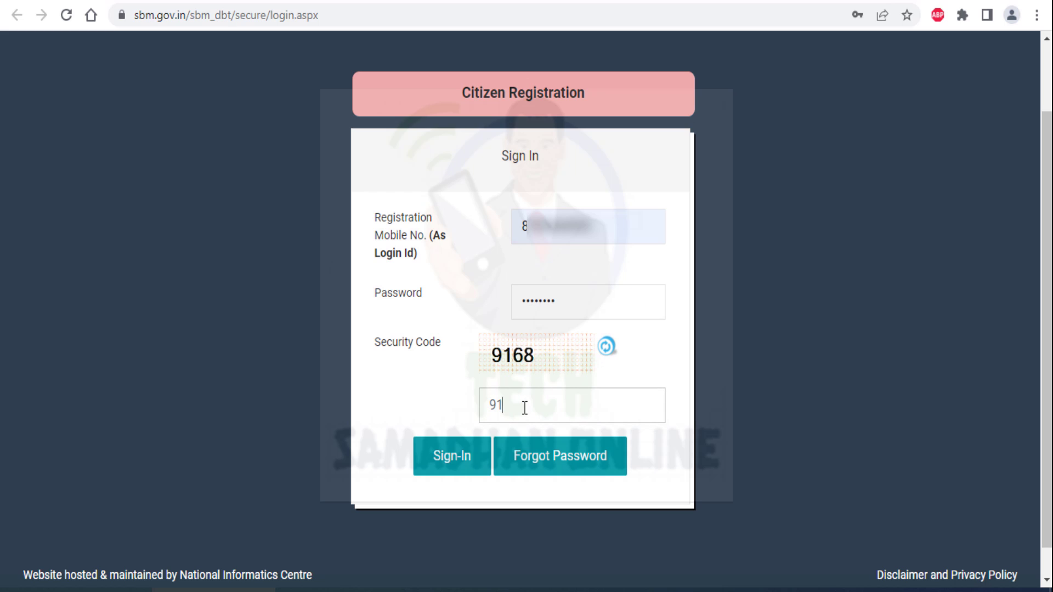
{"action": "type", "text": "68"}
{"action": "left_click", "coordinate": [451, 459]}
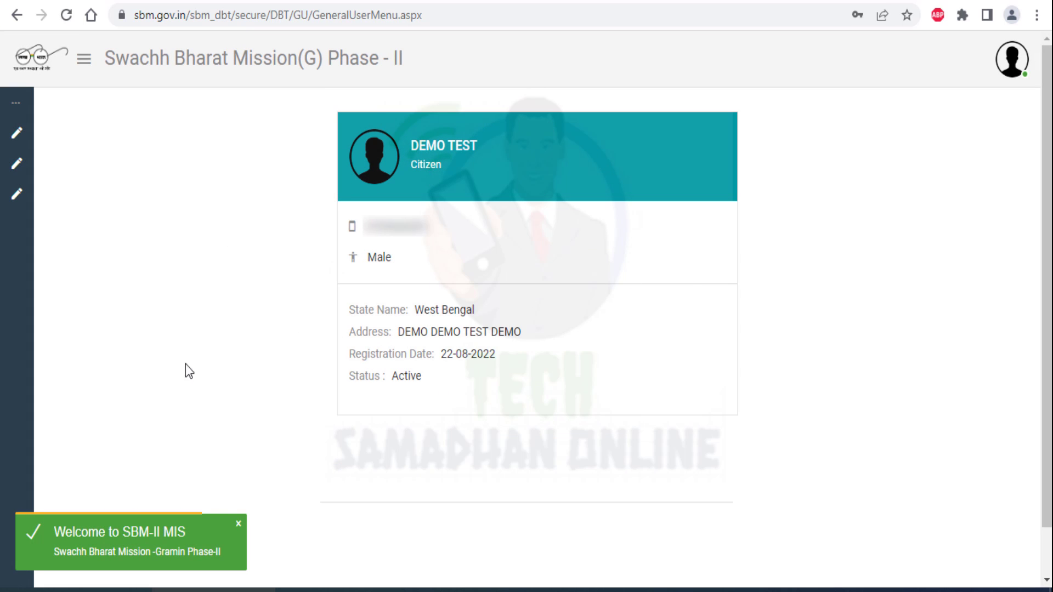
Check the options offered in the citizen's account profile menu, then close it
{"action": "mouse_move", "coordinate": [11, 137]}
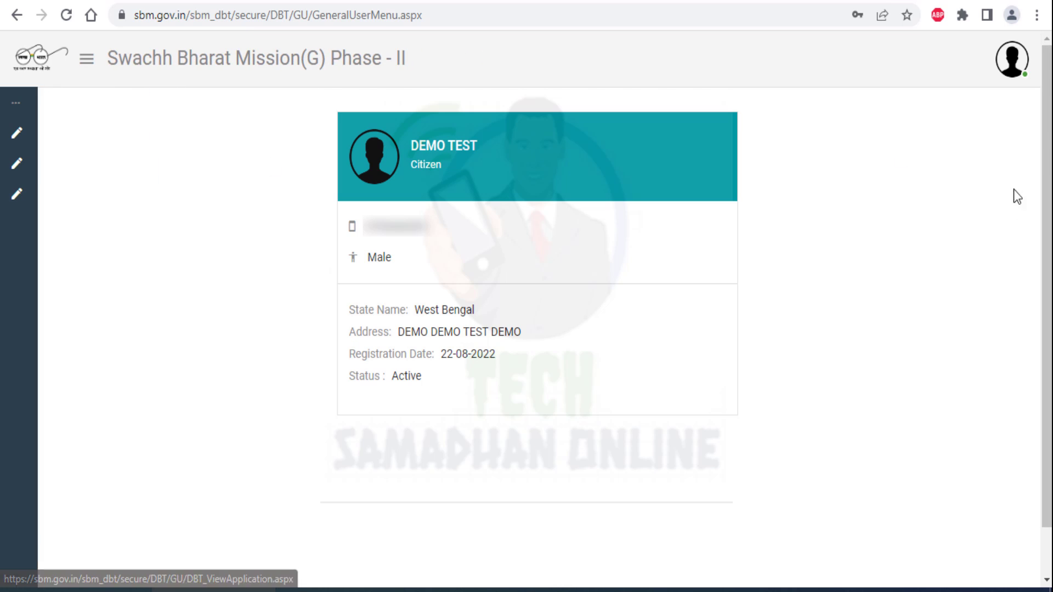
{"action": "left_click", "coordinate": [1012, 59]}
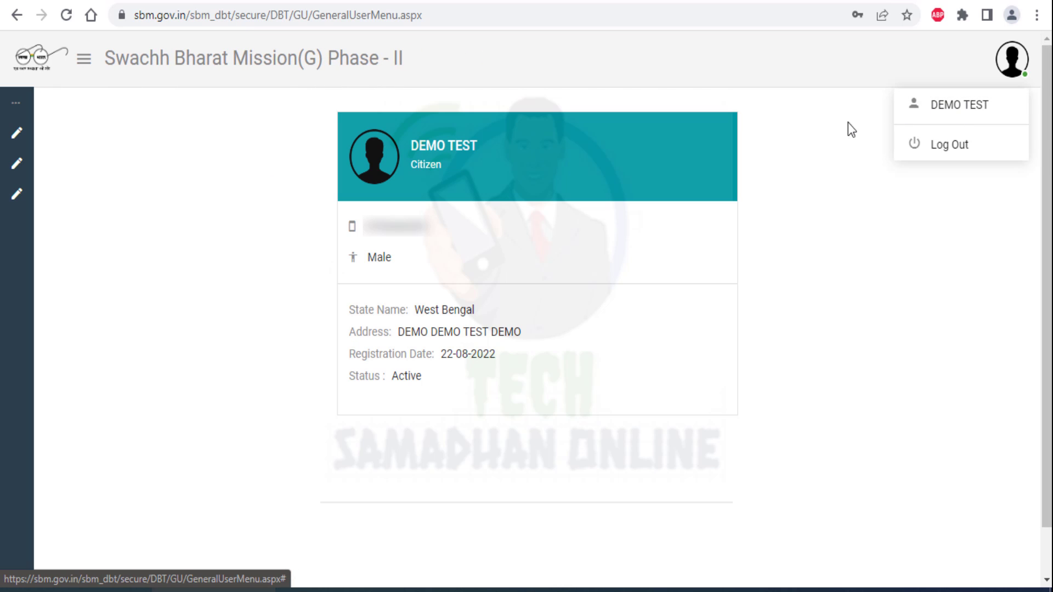
{"action": "left_click", "coordinate": [708, 167]}
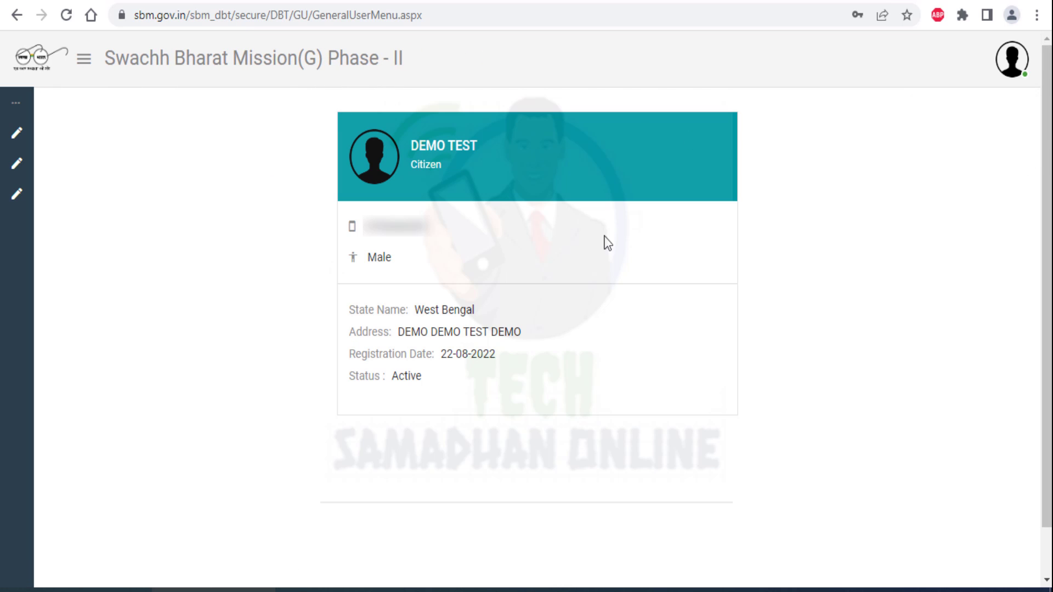